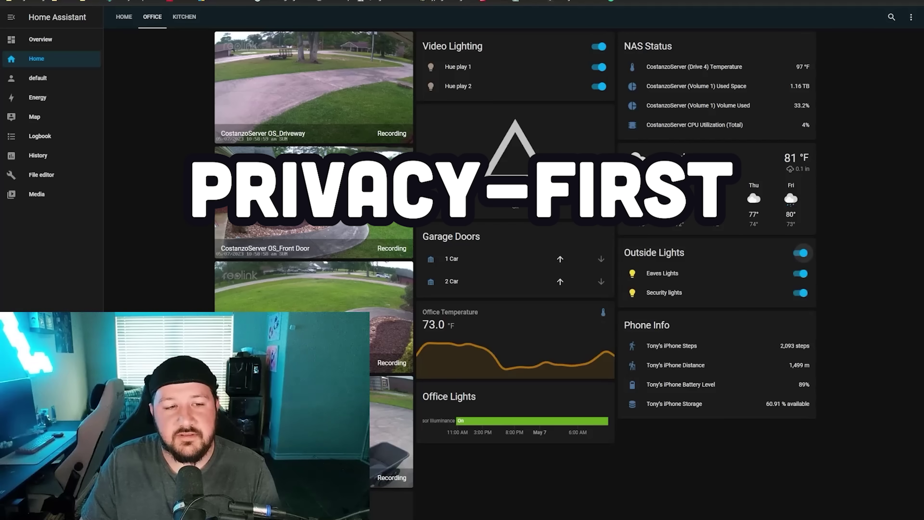
Open the Front Door camera card to view its live stream.
click(314, 201)
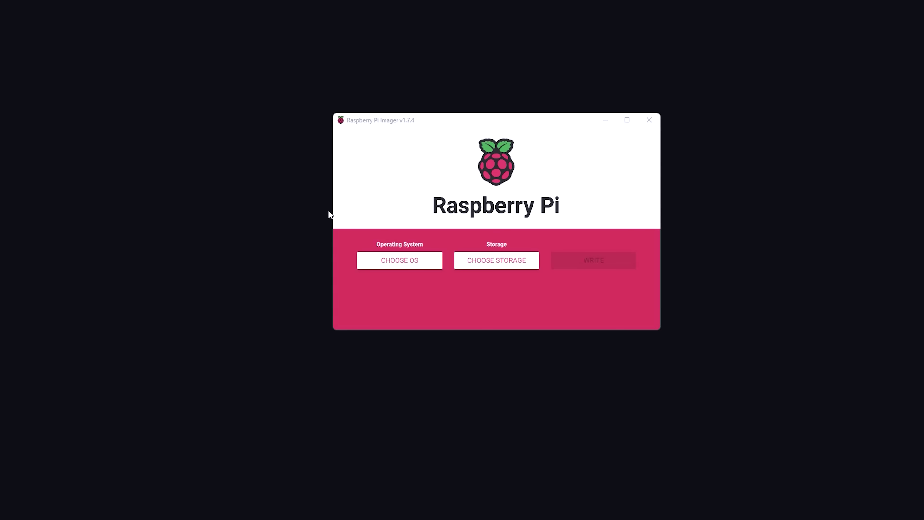
Flash Home Assistant OS 10.1 (RPi 4/400) to the storage device, confirming the erase.
click(292, 337)
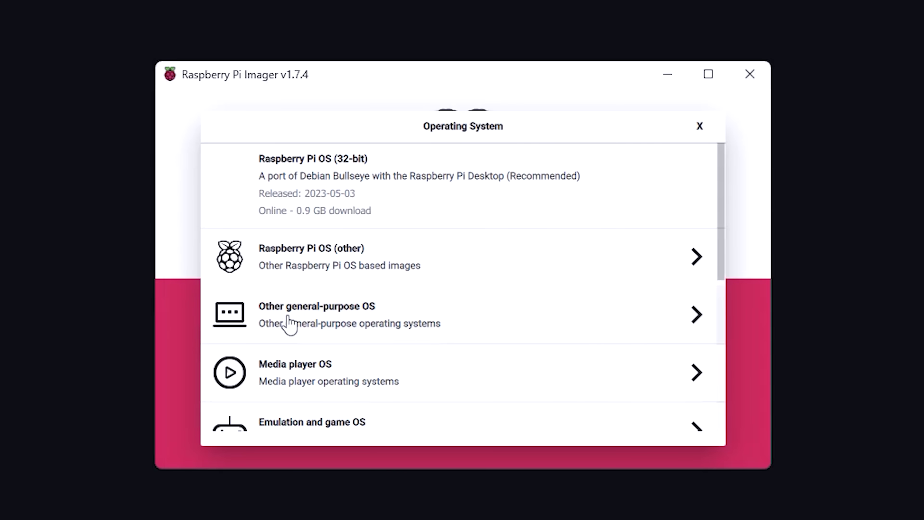
scroll(366, 382, down, 3)
click(362, 386)
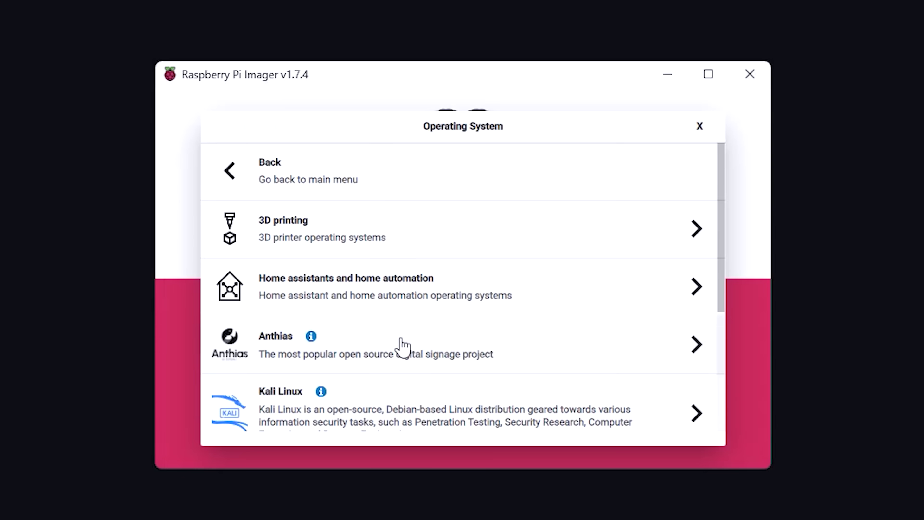
click(412, 291)
scroll(397, 335, down, 3)
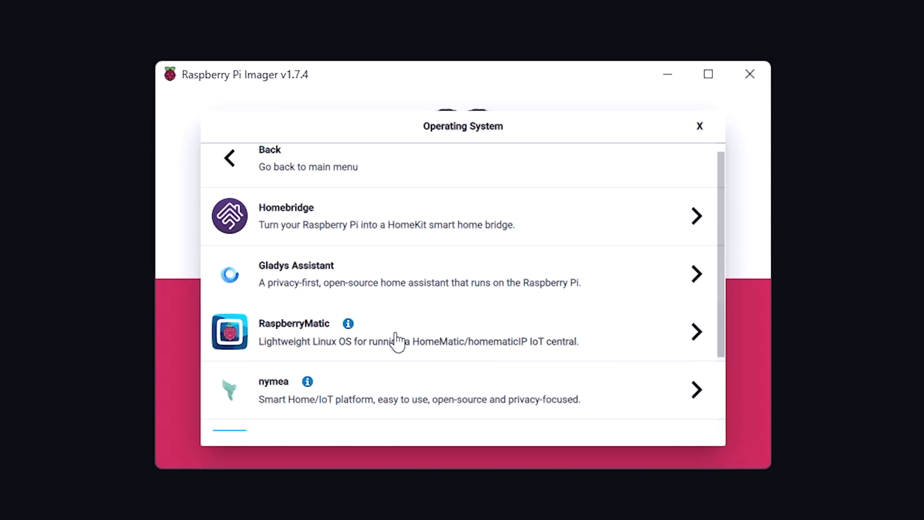
click(401, 342)
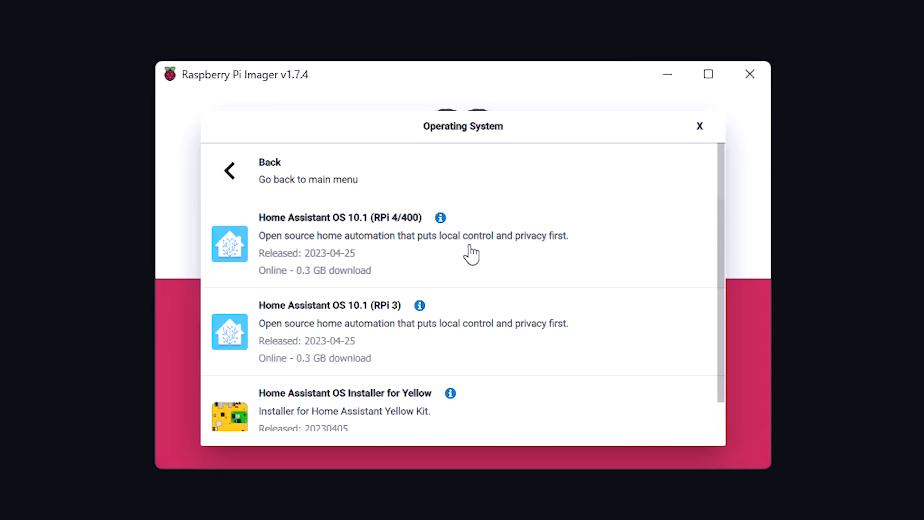
click(505, 251)
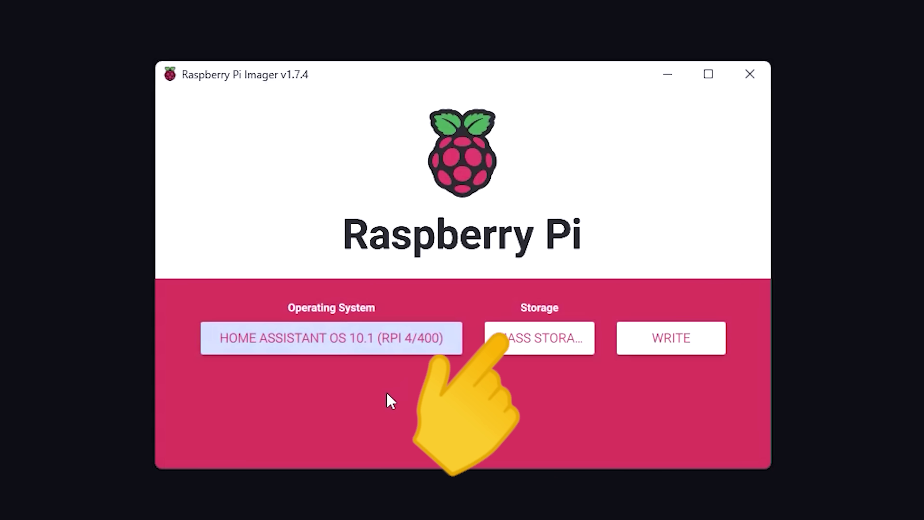
click(651, 346)
click(489, 340)
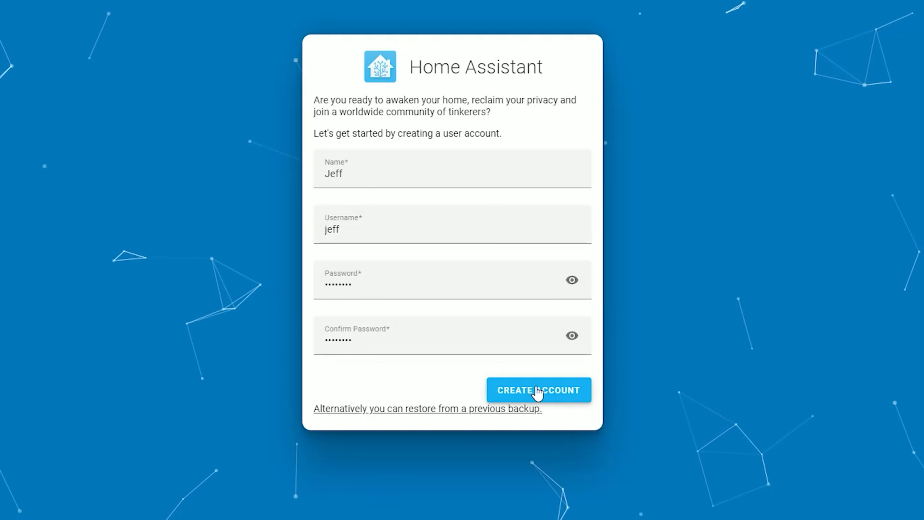
Create the onboarding user account, then collapse the sidebar to icons.
click(540, 390)
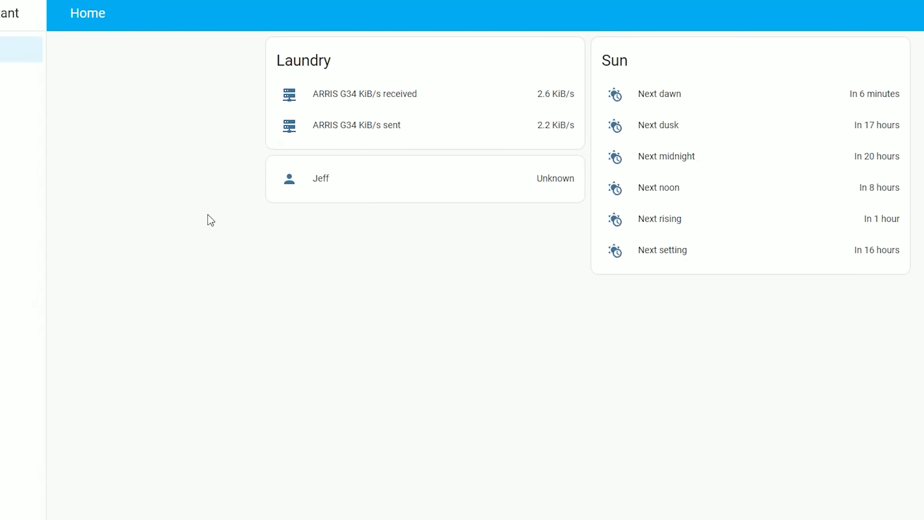
click(18, 17)
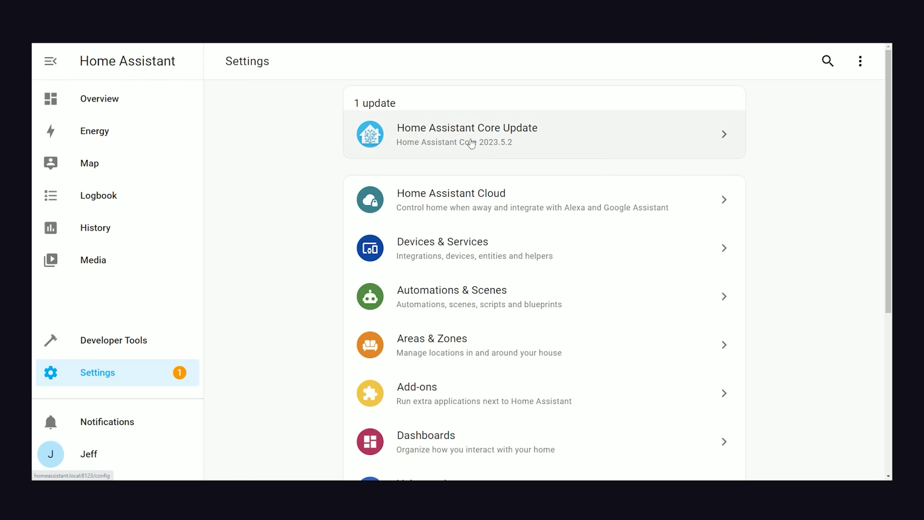
Add a device by searching 'kasa' and setting up the TP-Link Kasa Smart integration.
click(428, 250)
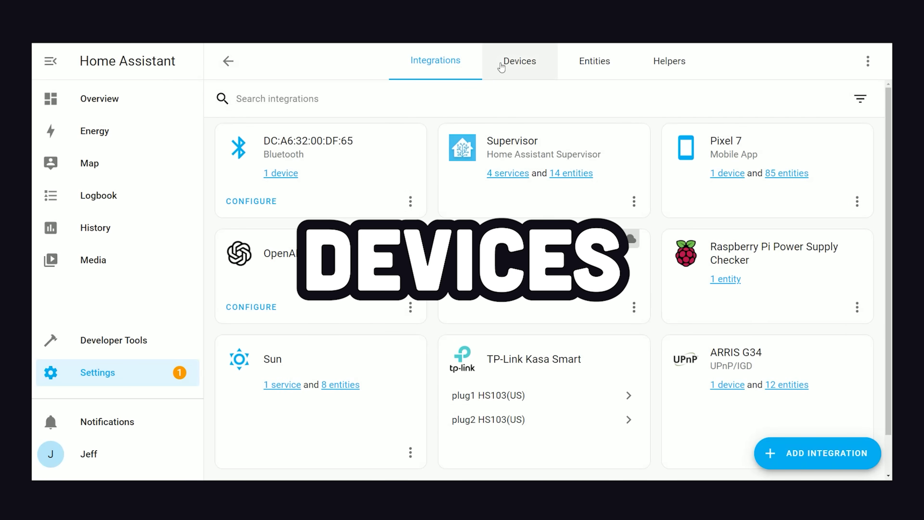
click(500, 64)
click(820, 459)
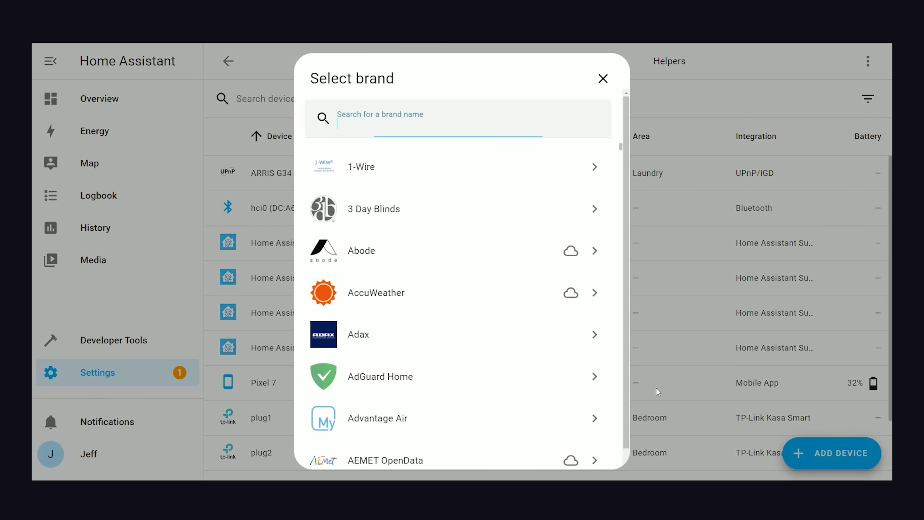
text(kasa)
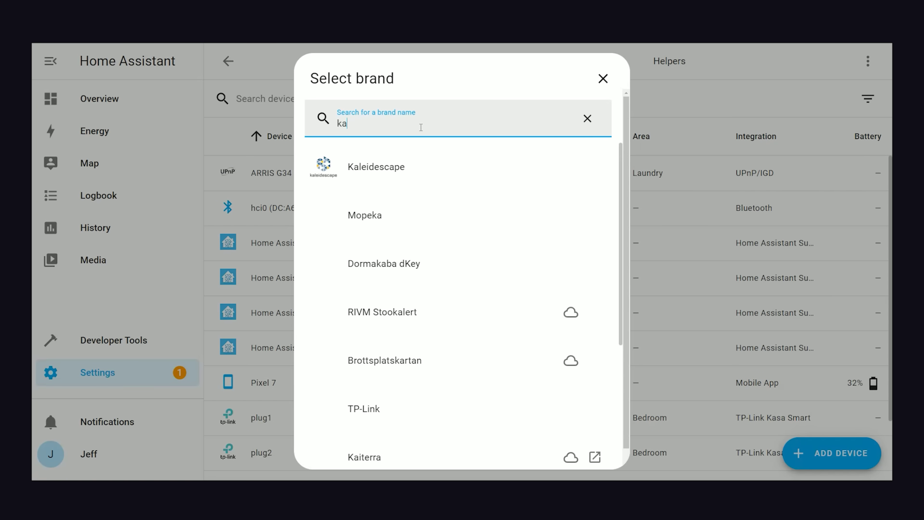
click(401, 170)
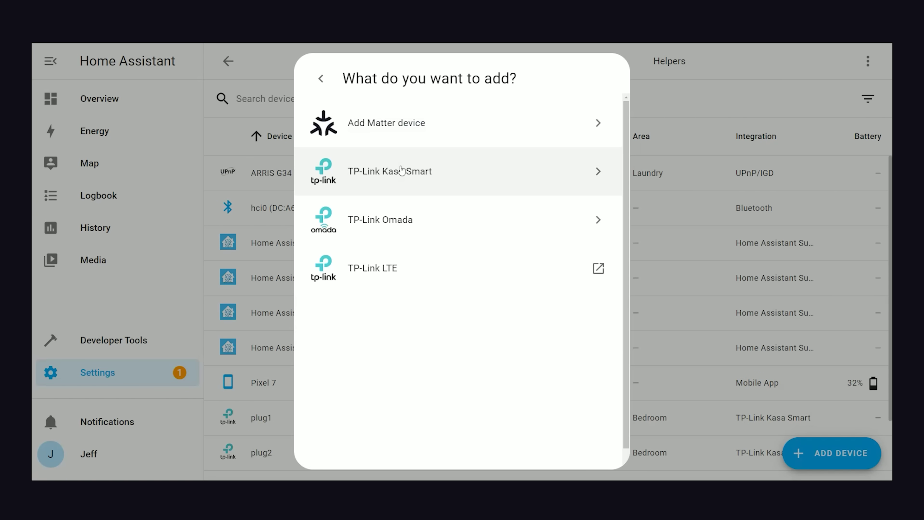
click(432, 177)
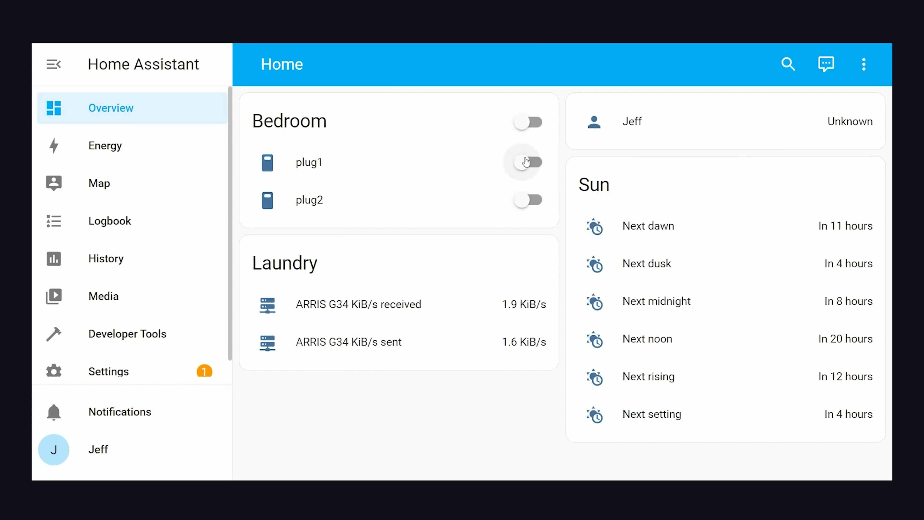
Test plug1 and plug2 by switching each on and then off.
click(530, 163)
click(524, 200)
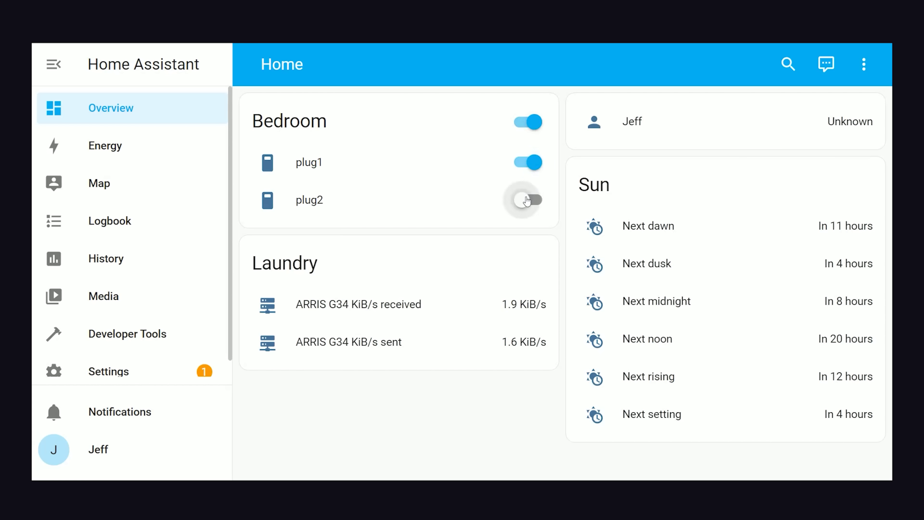
click(532, 201)
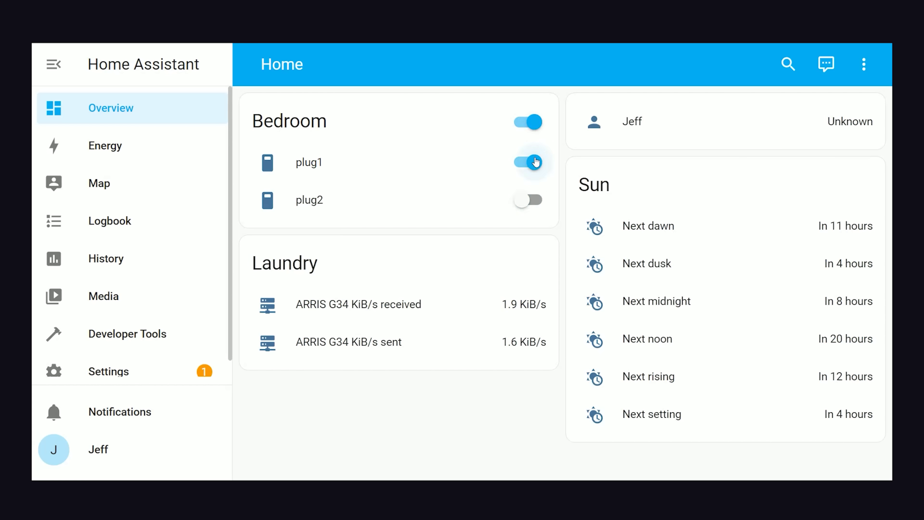
click(524, 163)
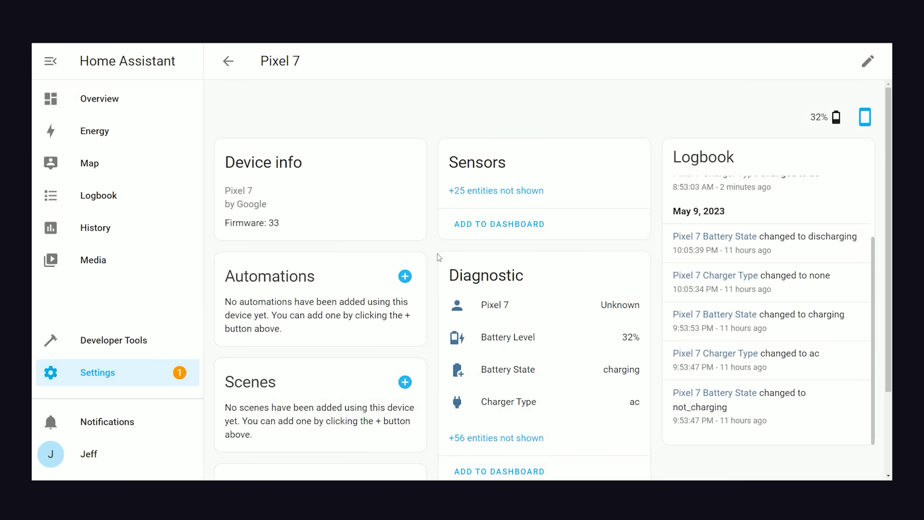
Scroll through the Pixel 7 device page to review its entities.
scroll(491, 340, down, 3)
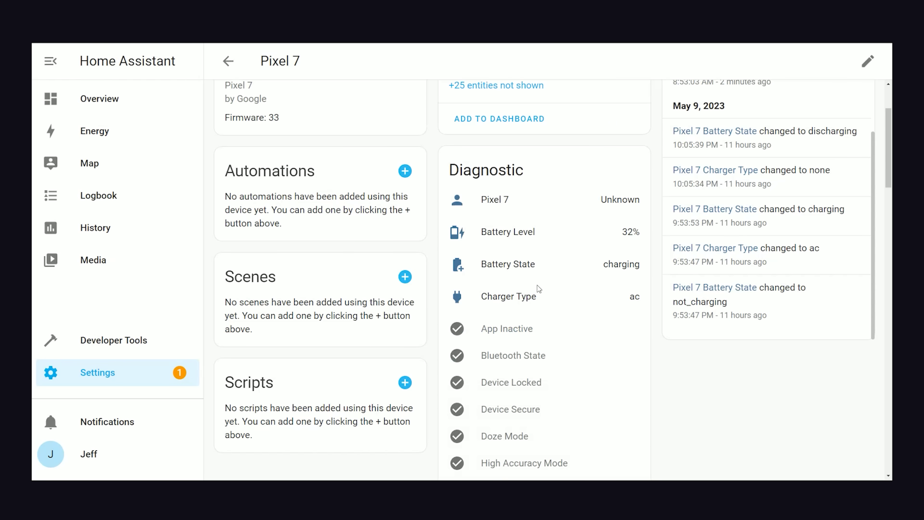
scroll(539, 289, down, 20)
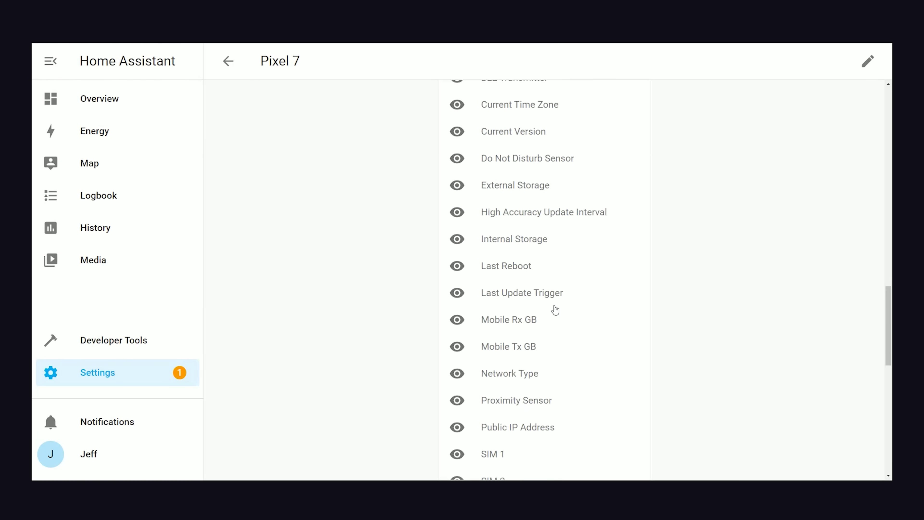
scroll(556, 310, down, 15)
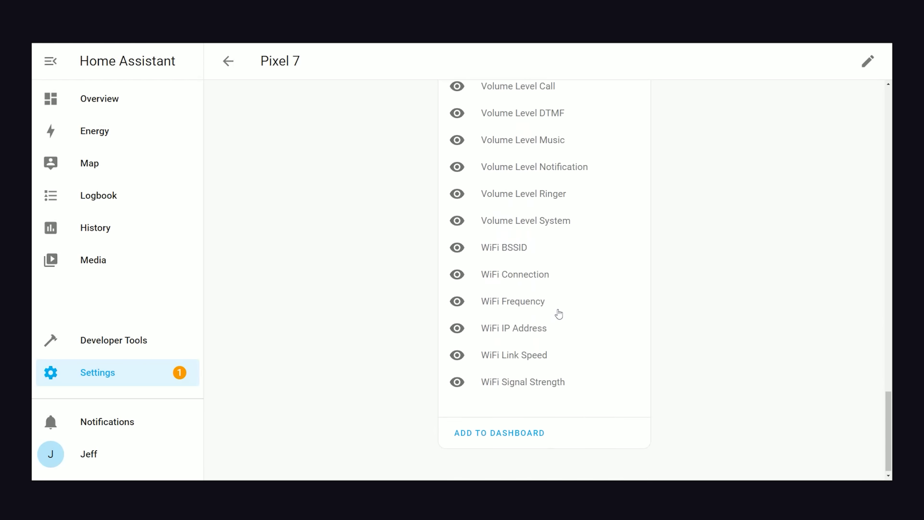
scroll(559, 314, up, 20)
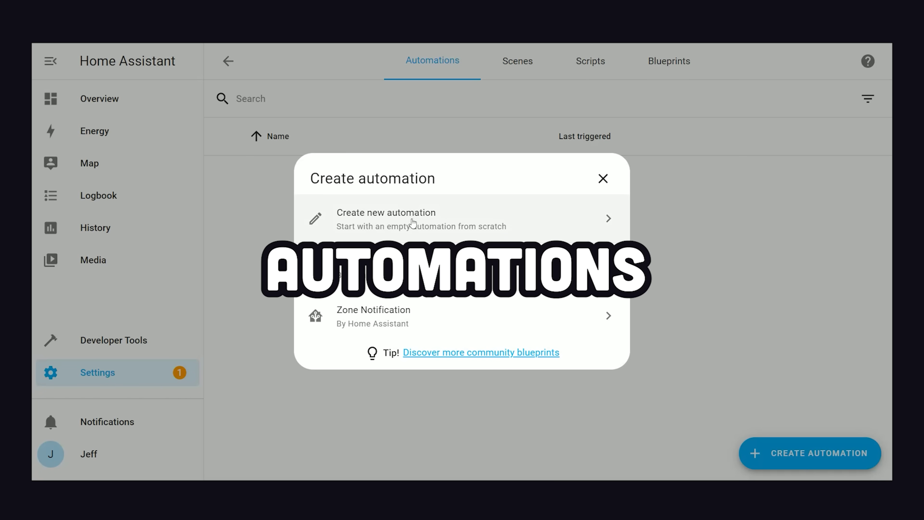
Start a blank automation with Calendar and Event triggers.
click(412, 219)
click(267, 141)
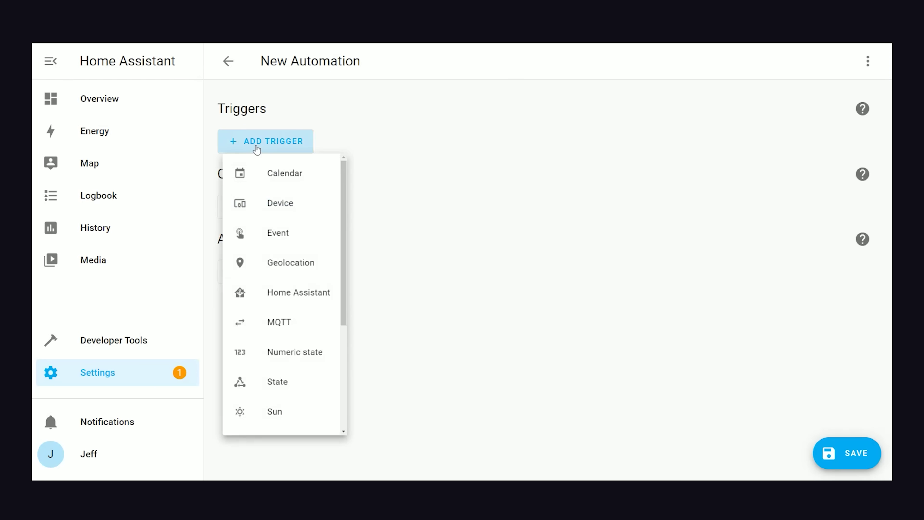
click(284, 175)
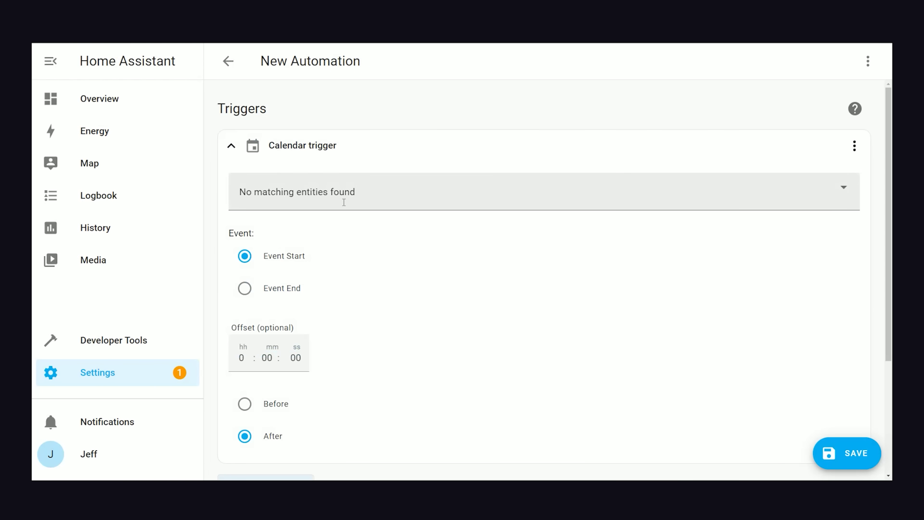
click(344, 191)
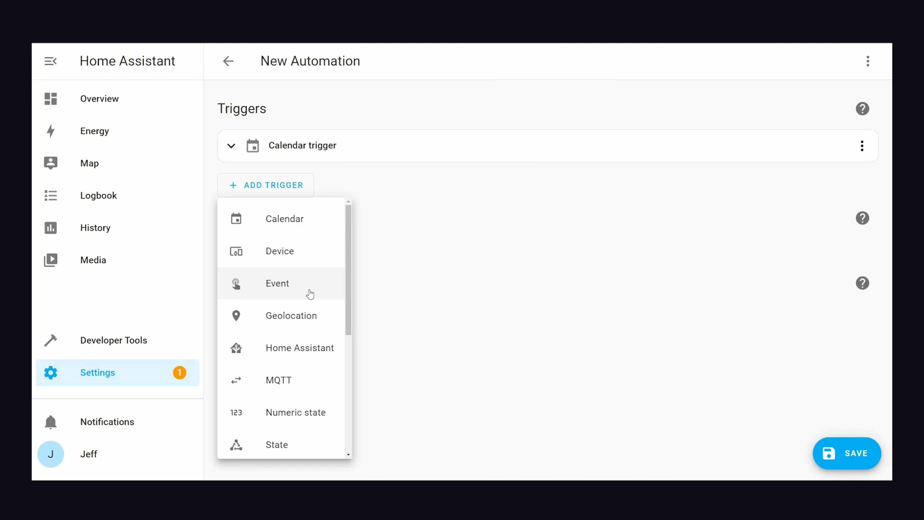
click(298, 291)
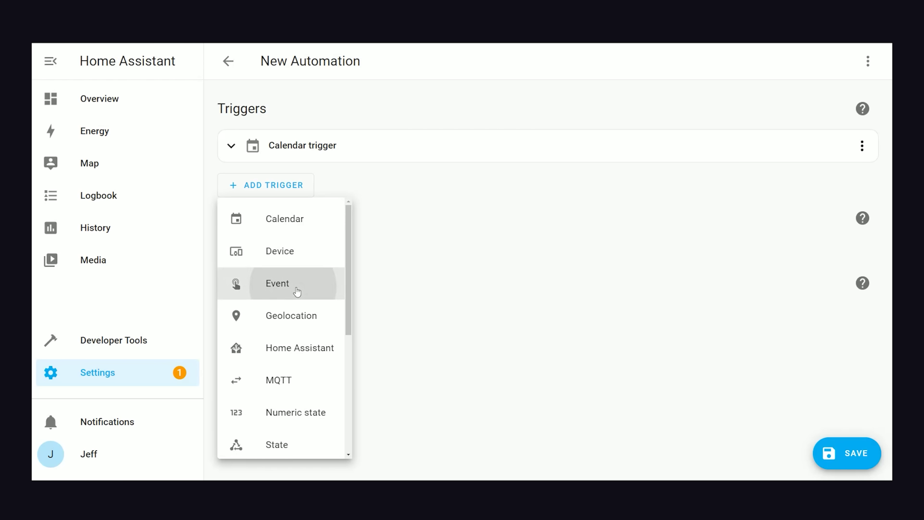
Add MQTT and Webhook triggers to the automation, collapsing their details.
click(265, 412)
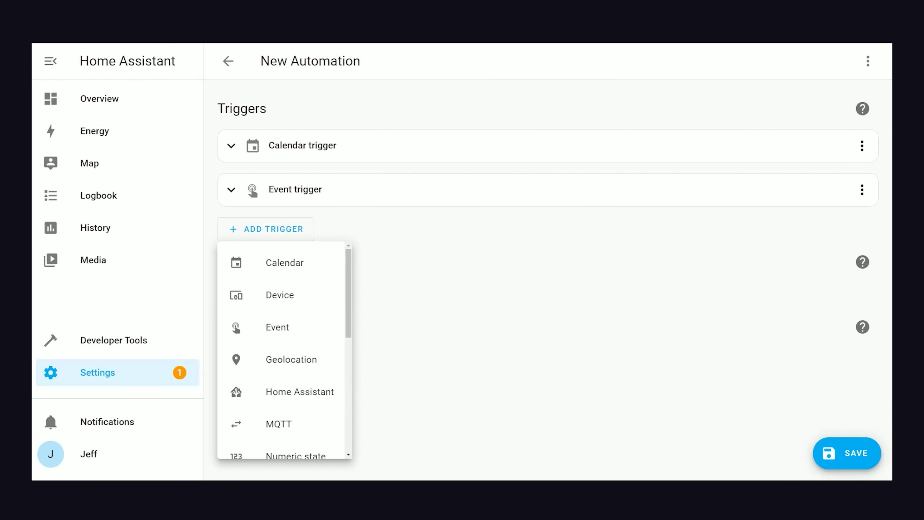
click(270, 423)
click(236, 238)
click(276, 273)
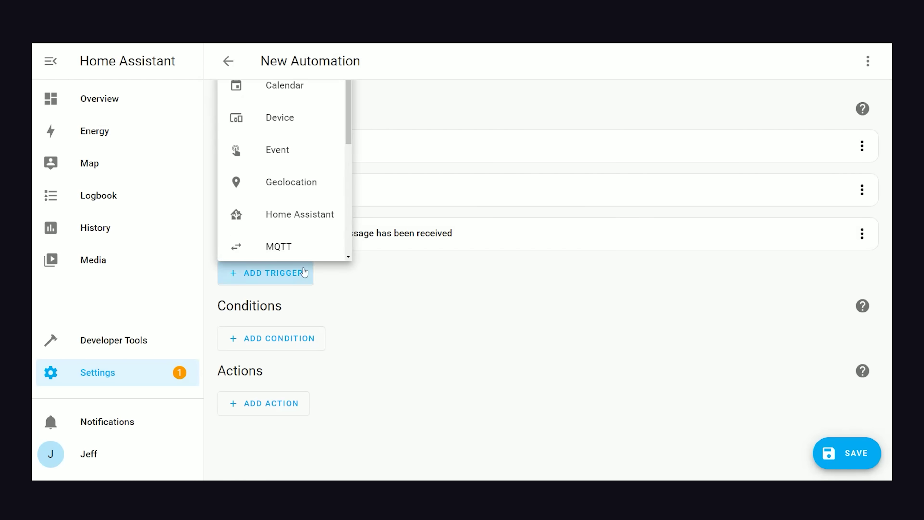
scroll(296, 242, down, 3)
scroll(297, 242, down, 3)
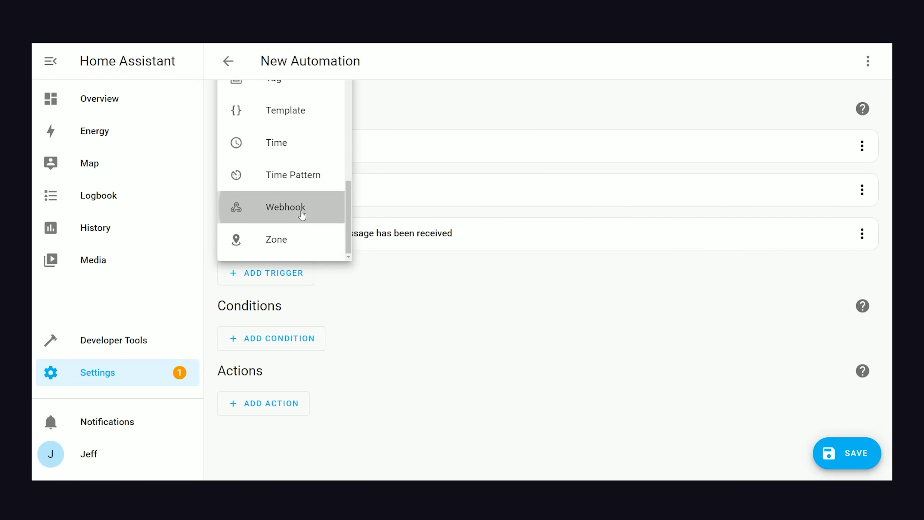
click(303, 213)
click(229, 273)
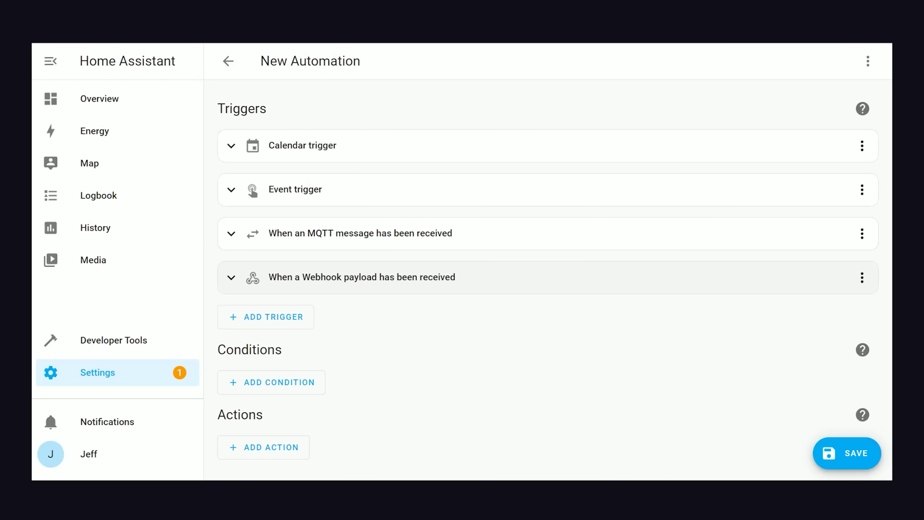
Add a Not condition wrapping a Sun condition set to after sunrise.
click(291, 383)
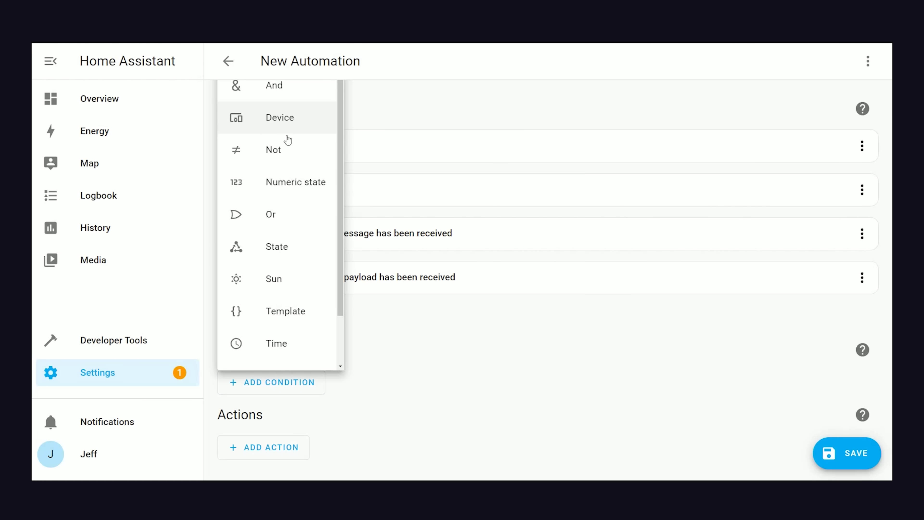
click(284, 149)
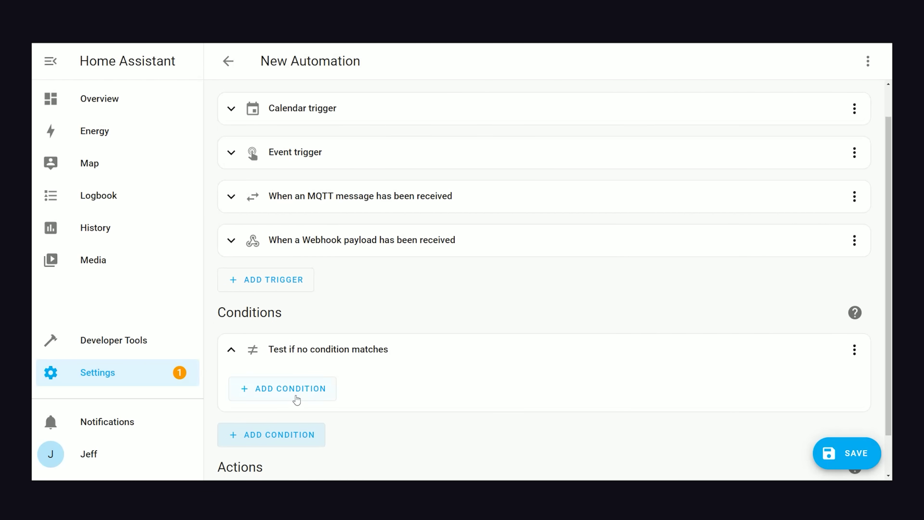
click(296, 396)
click(303, 300)
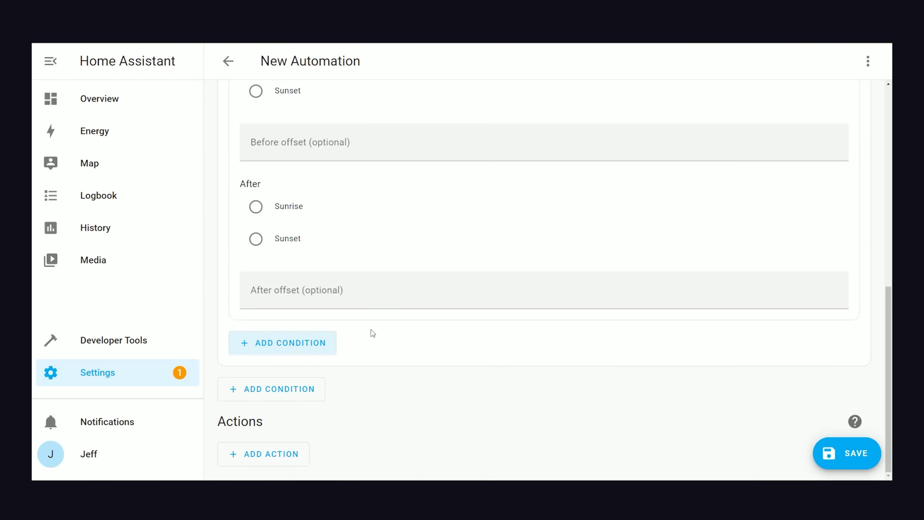
click(256, 249)
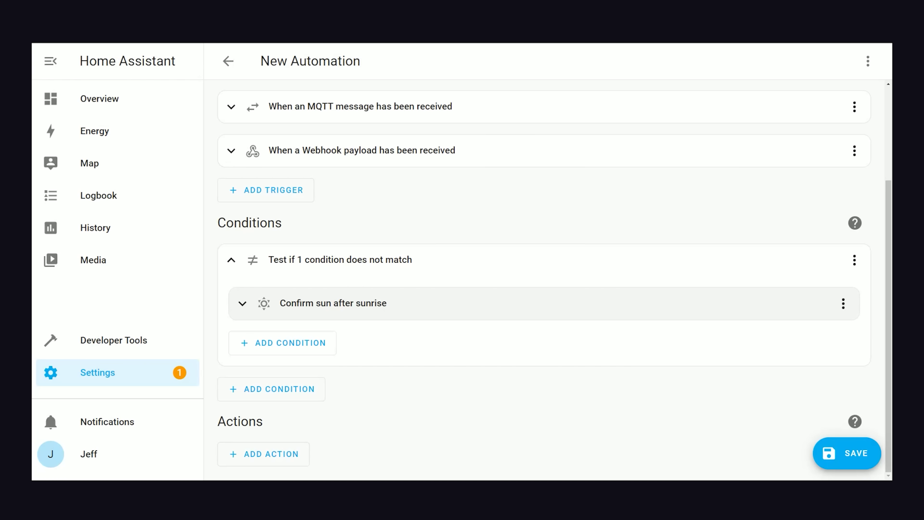
click(235, 463)
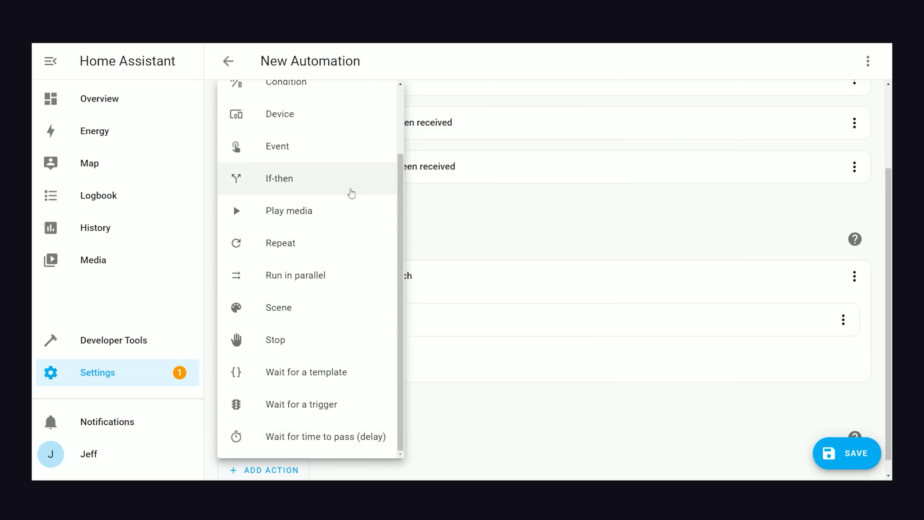
Add a Device action to the automation that turns off plug1.
scroll(332, 251, up, 2)
scroll(326, 254, up, 2)
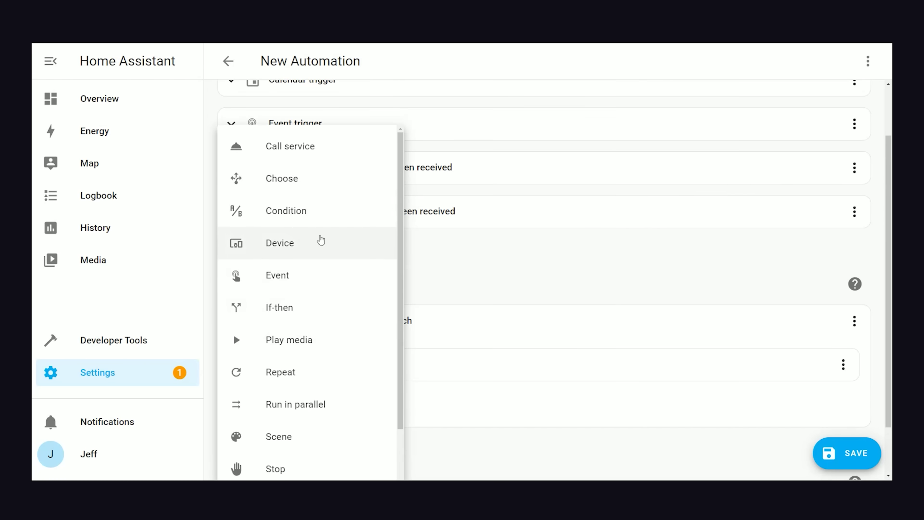
scroll(308, 182, down, 3)
click(305, 159)
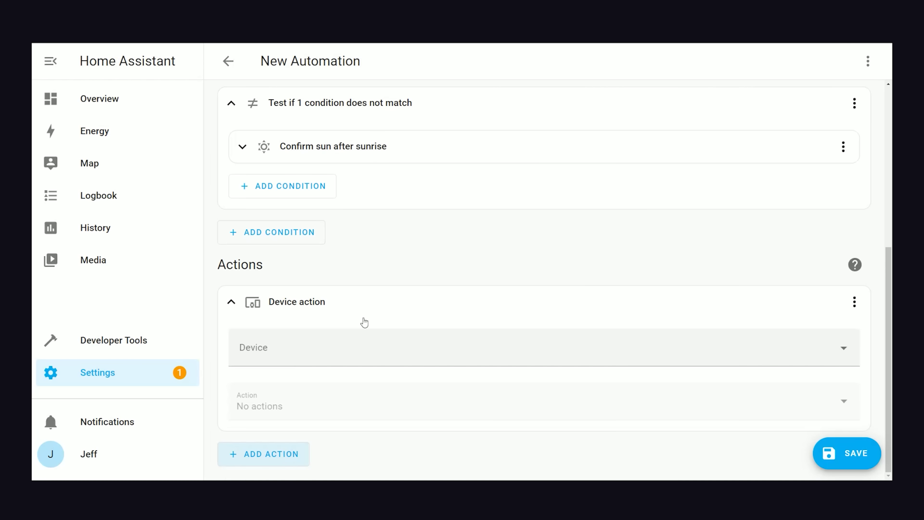
click(340, 348)
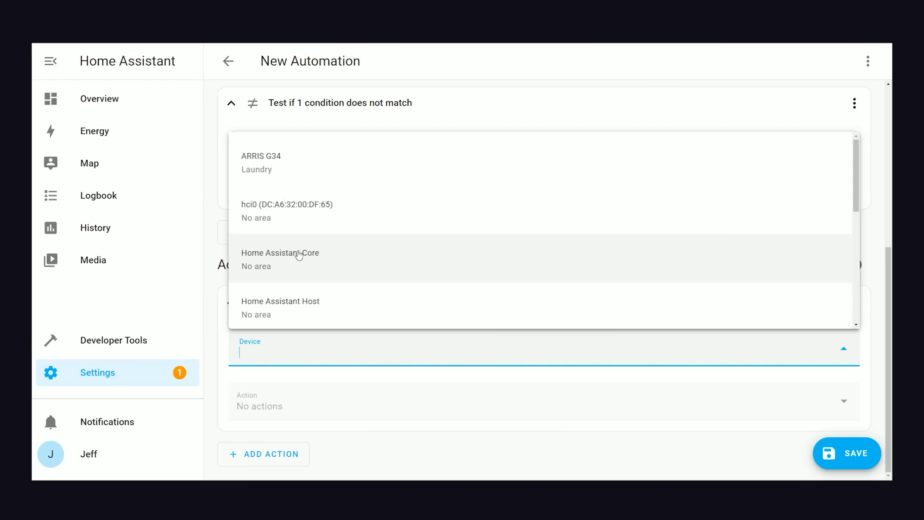
scroll(295, 285, down, 3)
scroll(286, 311, down, 3)
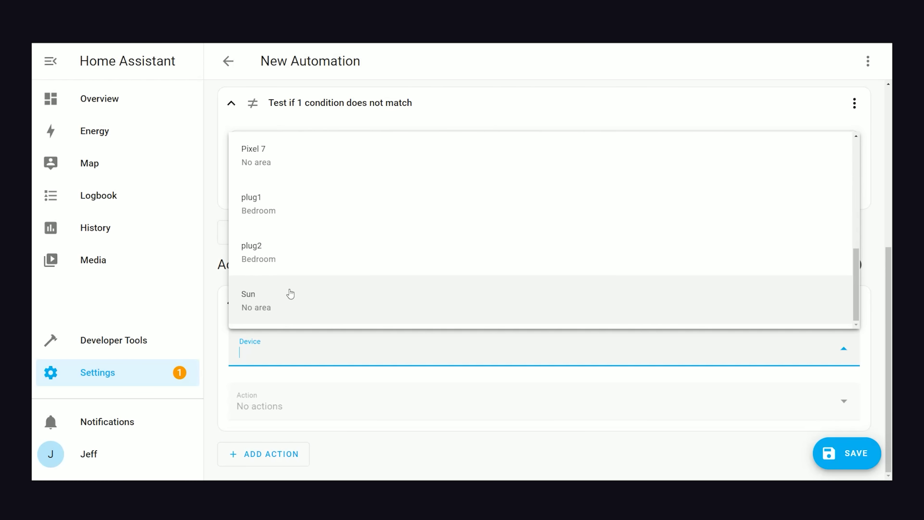
click(291, 202)
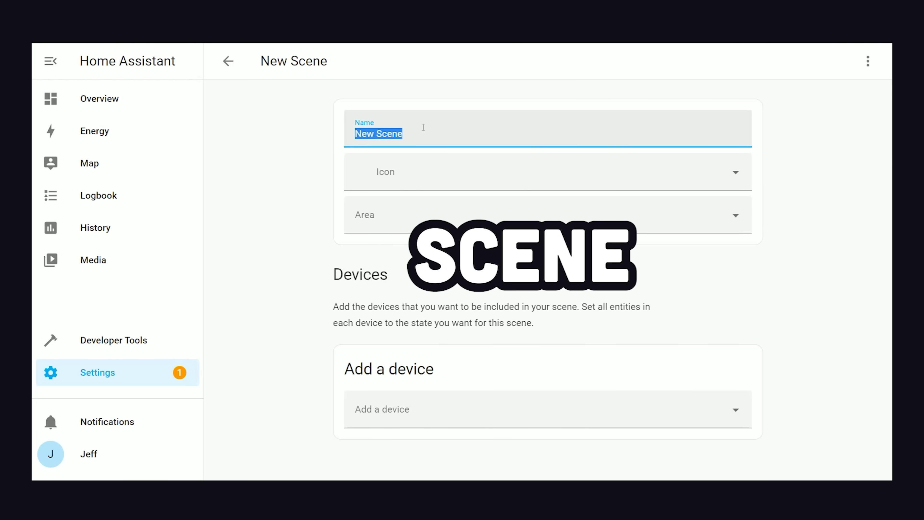
Name the scene 'Full Self Parenting Mode', pick the blender icon, and set plug2 to off.
text(Full Self Parenting Mode)
click(444, 176)
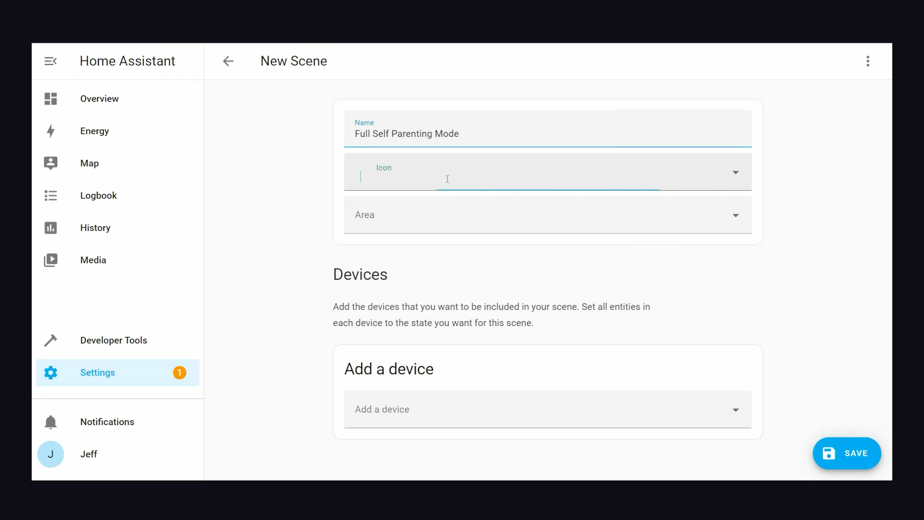
scroll(432, 262, down, 3)
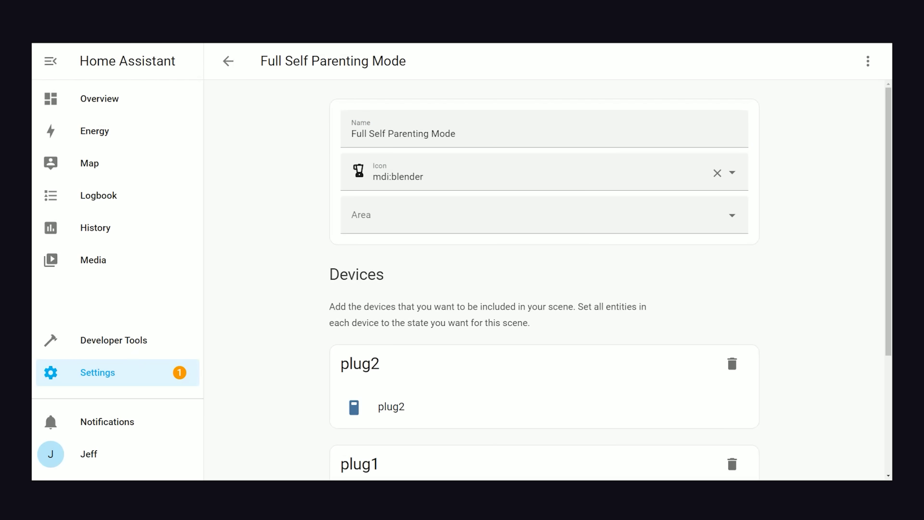
click(378, 407)
click(466, 235)
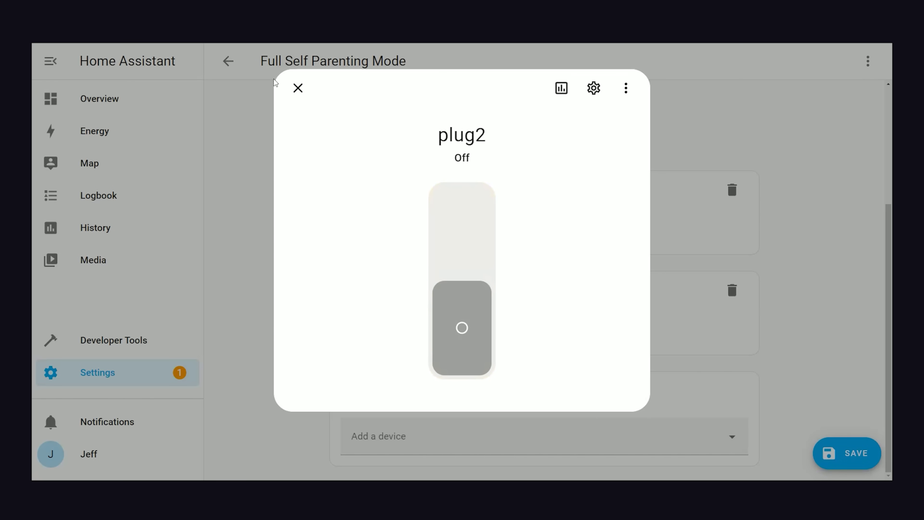
click(482, 300)
click(463, 256)
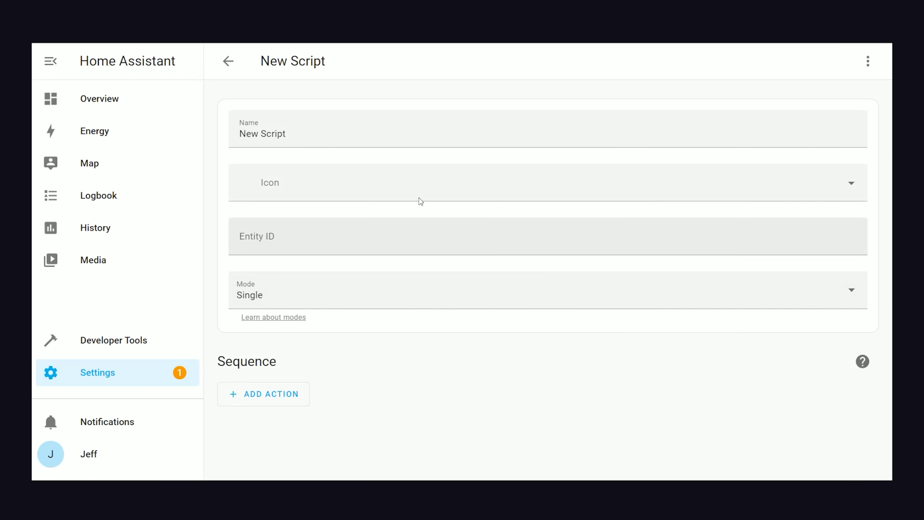
Name the script 'Change Climate', add a Run in parallel block, and activate the Full Self Parenting Mode scene.
double_click(359, 132)
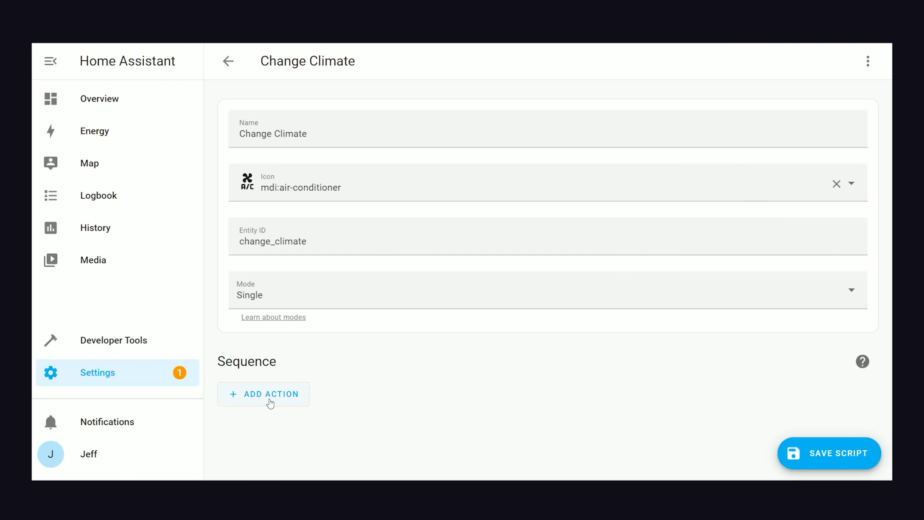
click(269, 403)
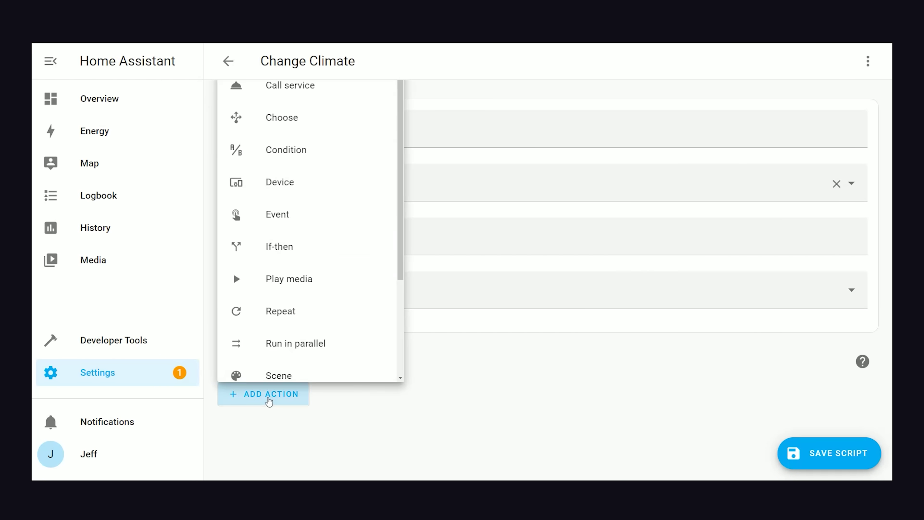
scroll(342, 284, down, 2)
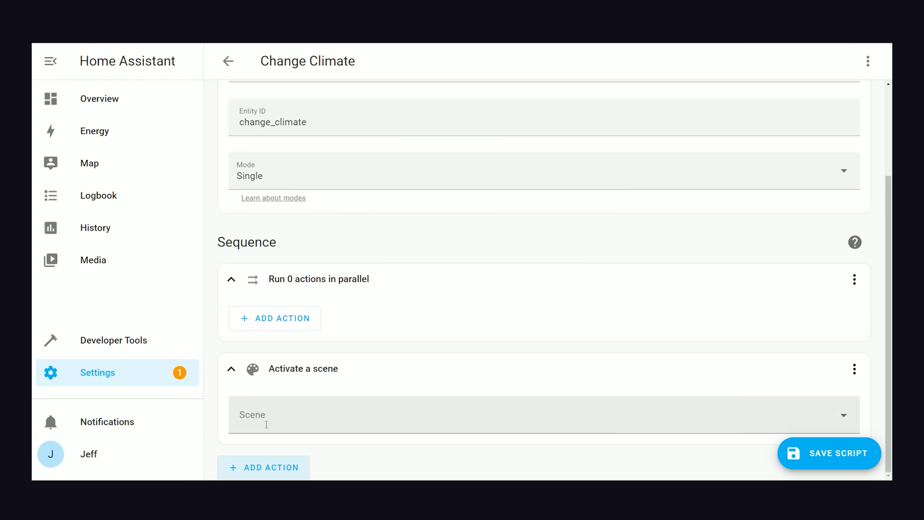
click(317, 421)
click(356, 384)
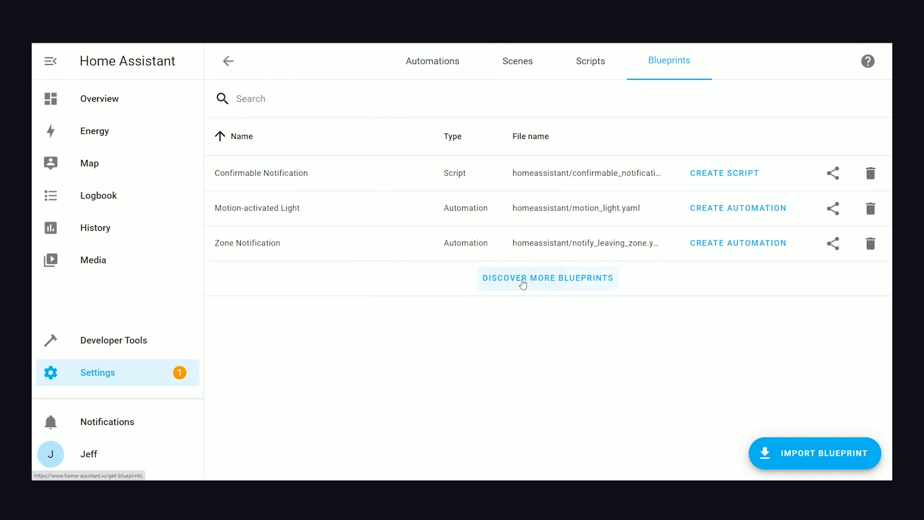
Scroll the Blueprints Exchange topic list and open the PV / Solar Excess Optimizer topic.
click(523, 282)
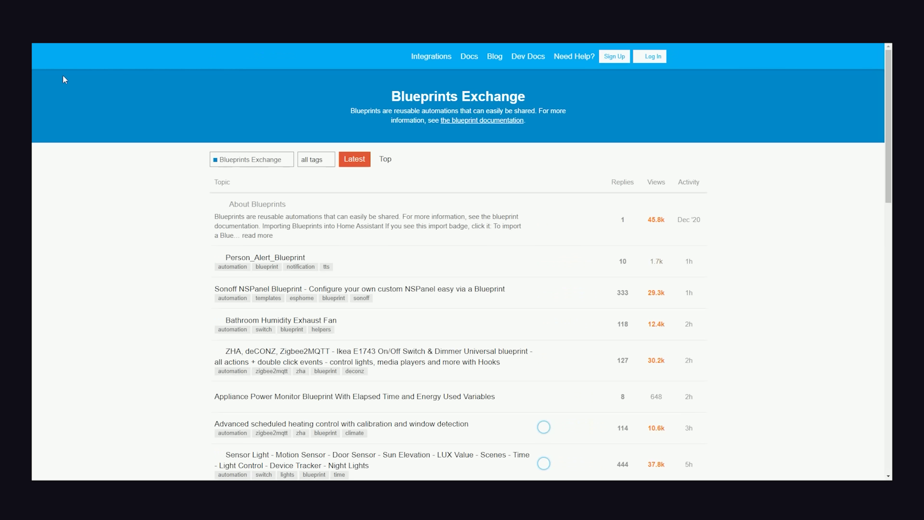
scroll(391, 267, down, 8)
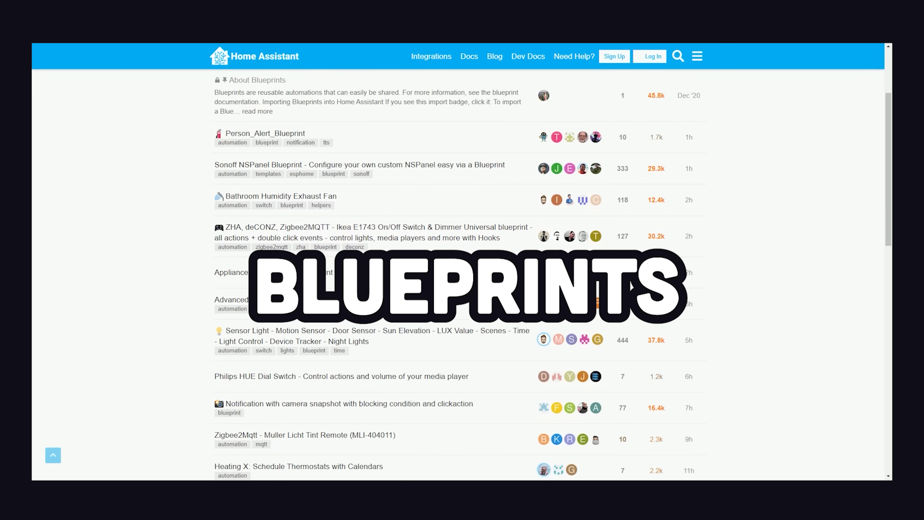
scroll(472, 302, down, 7)
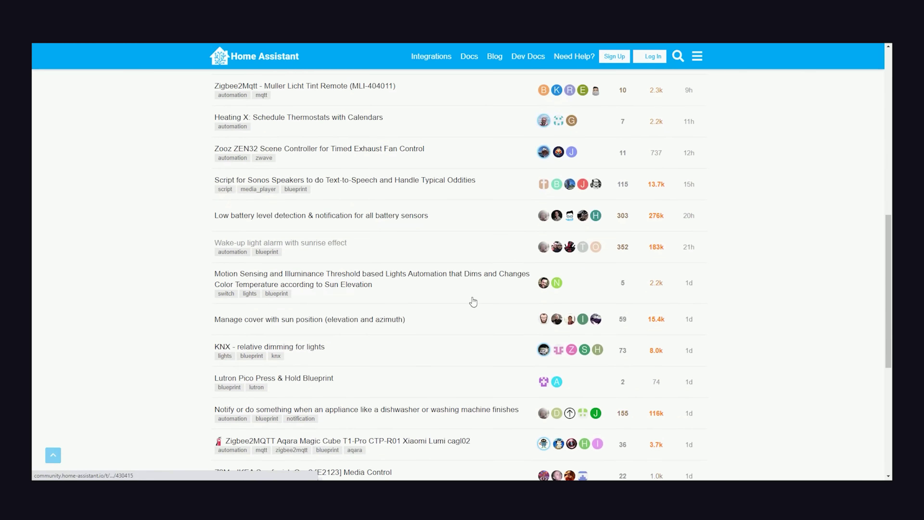
scroll(473, 302, down, 6)
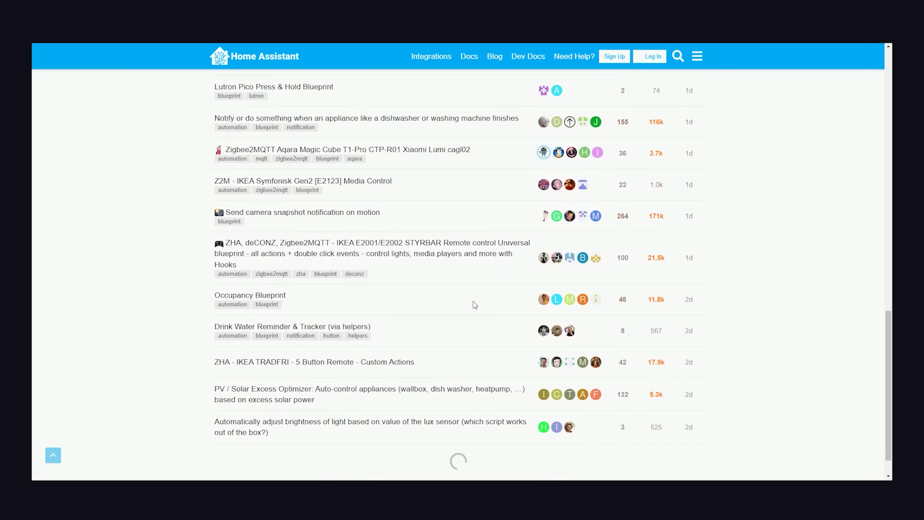
click(303, 246)
Open the PV Excess Control GitHub repository and read through its README features and prerequisites.
click(304, 237)
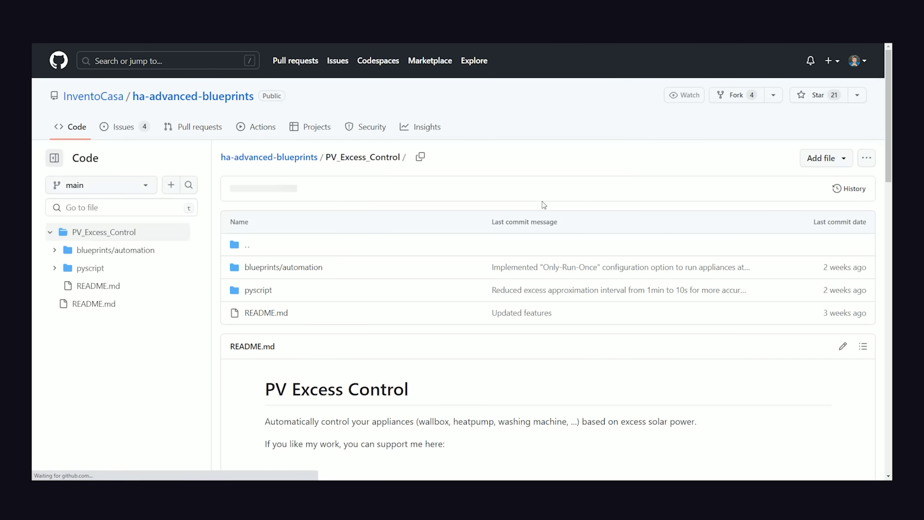
scroll(615, 240, down, 5)
scroll(609, 266, down, 6)
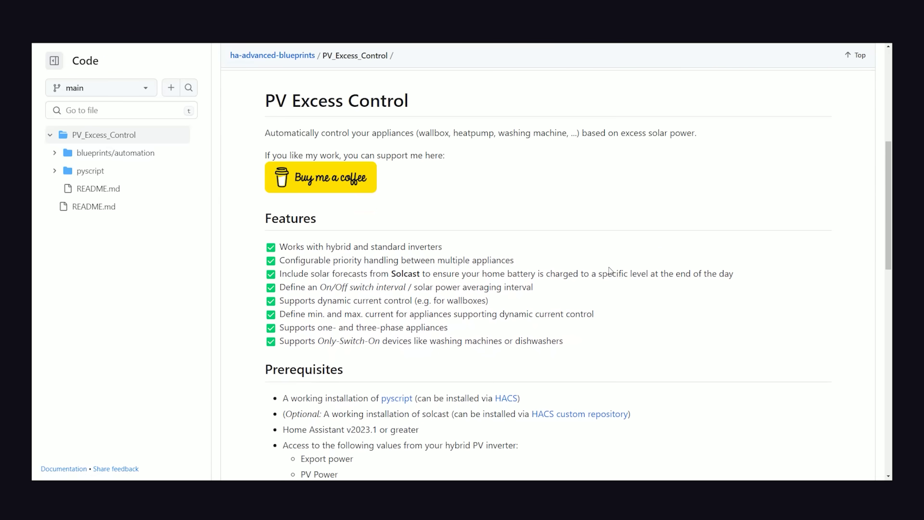
scroll(608, 270, down, 10)
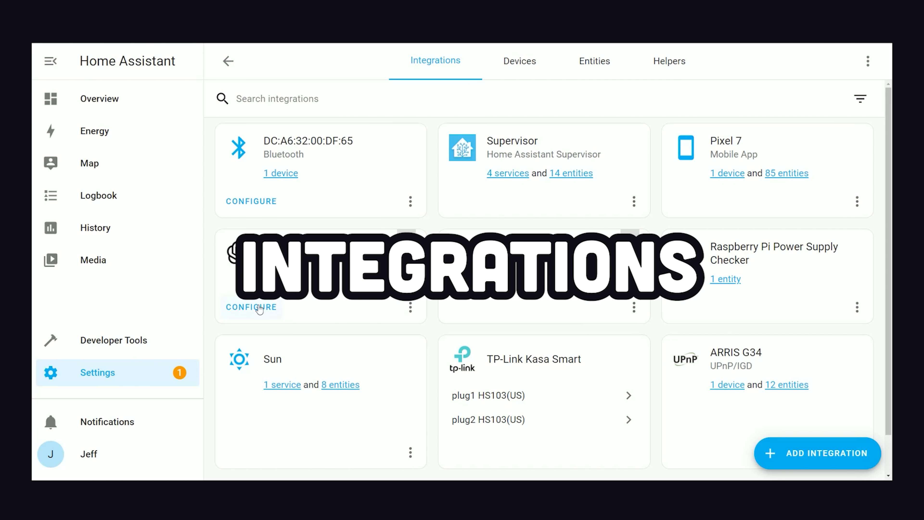
Open the OpenAI Conversation integration's options to switch its model from gpt-3.5-turbo to gpt-4.
click(259, 308)
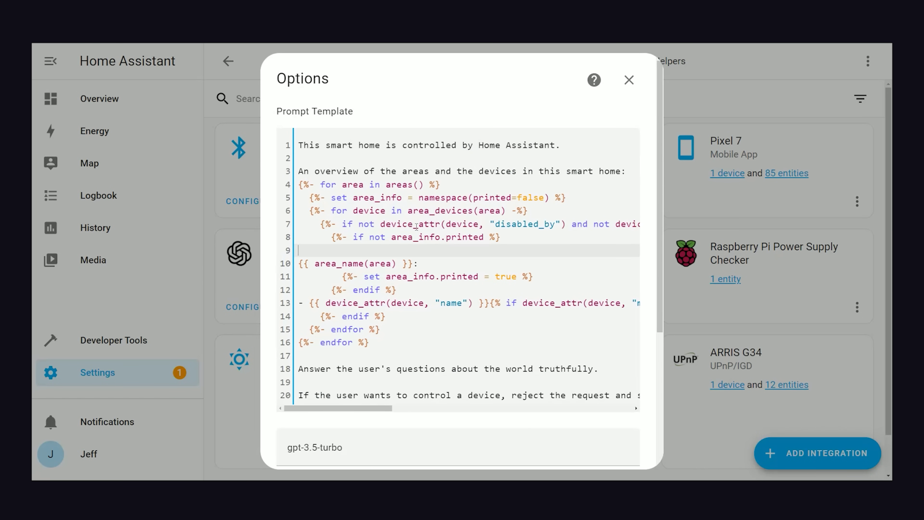
scroll(417, 227, down, 3)
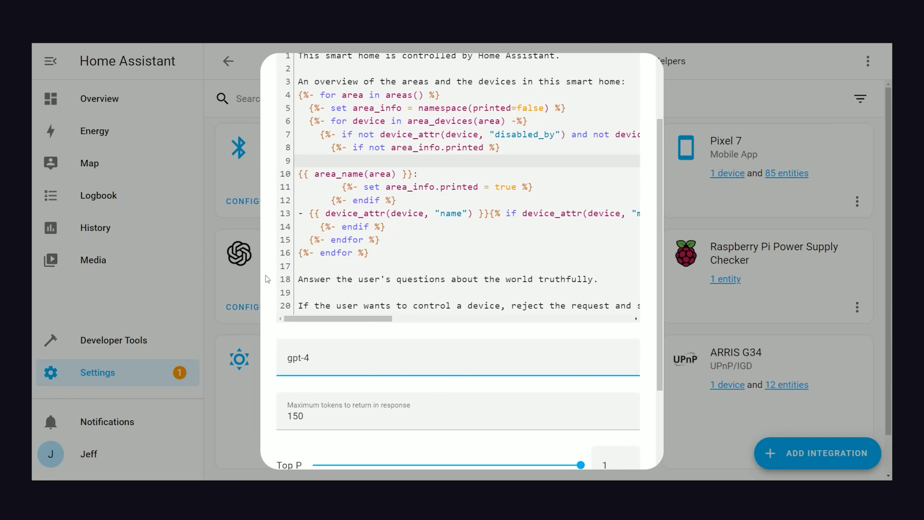
scroll(452, 414, up, 3)
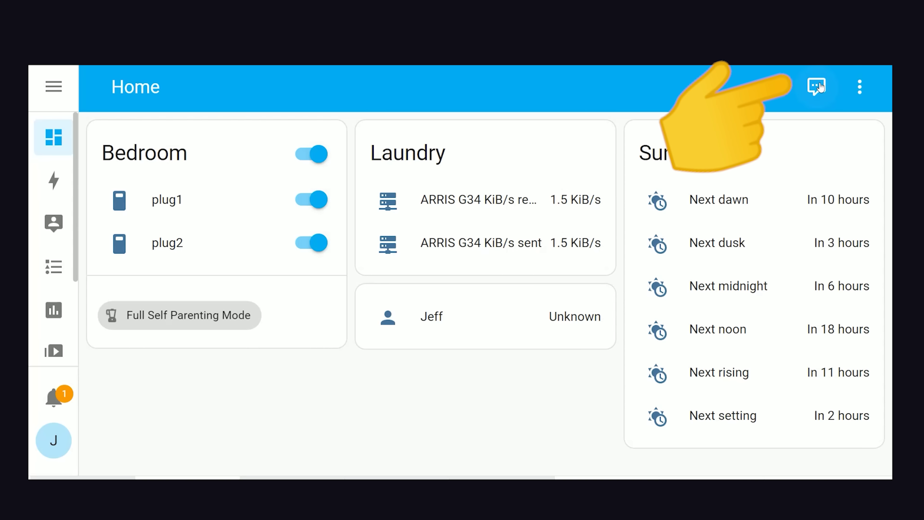
Ask Assist "What's going on with my plugs?" and send the question.
click(817, 86)
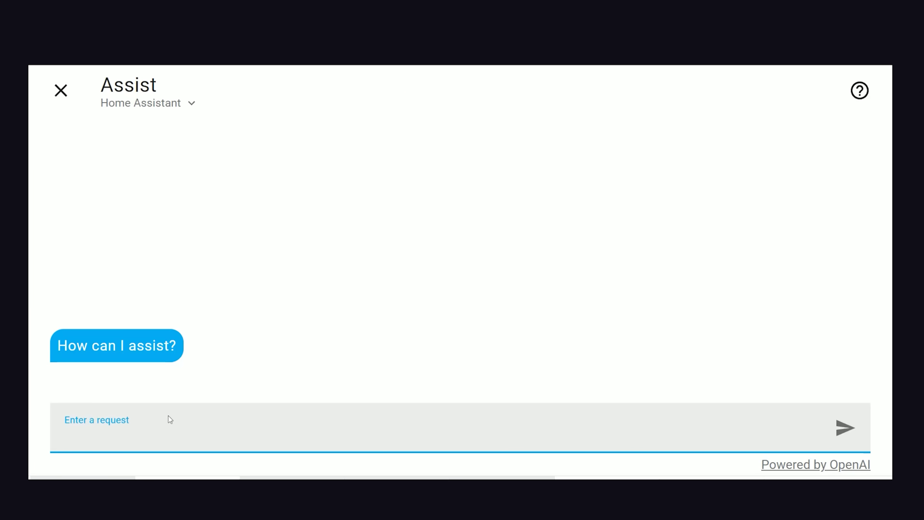
text(What's going on with my plugs?)
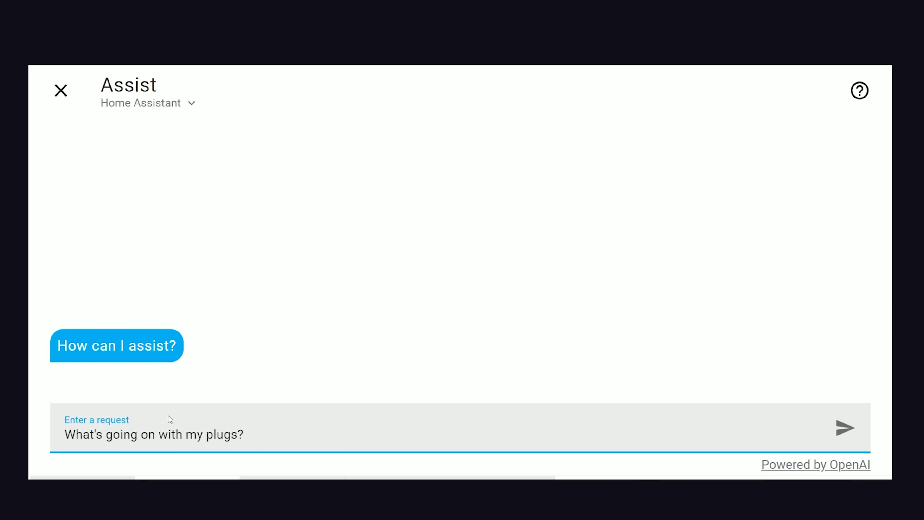
key(Return)
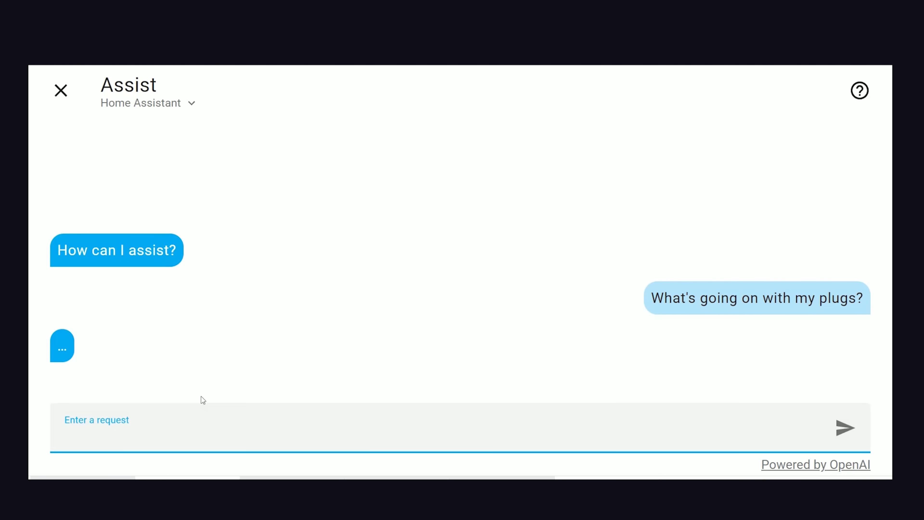